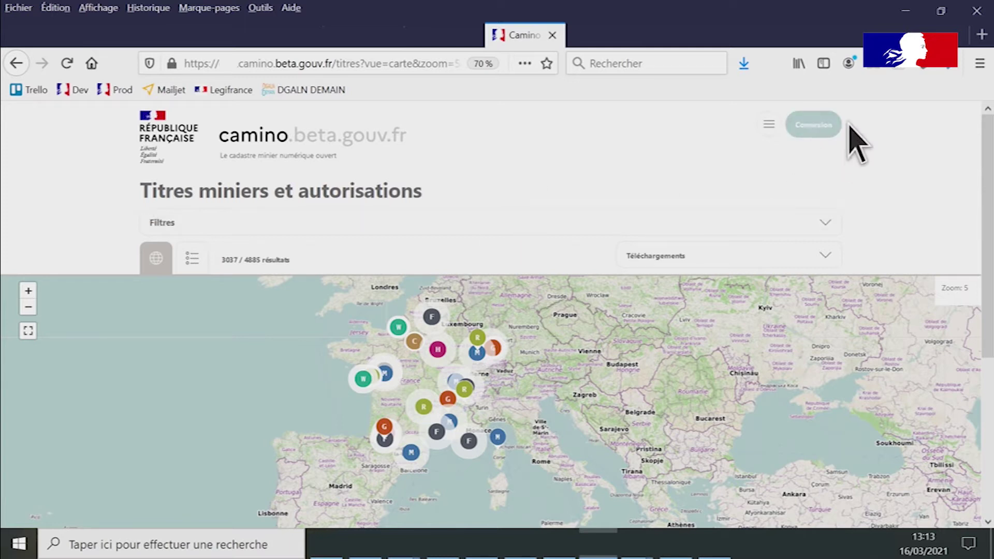
- Log in to the Camino site with the account's e-mail and password
left_click(813, 126)
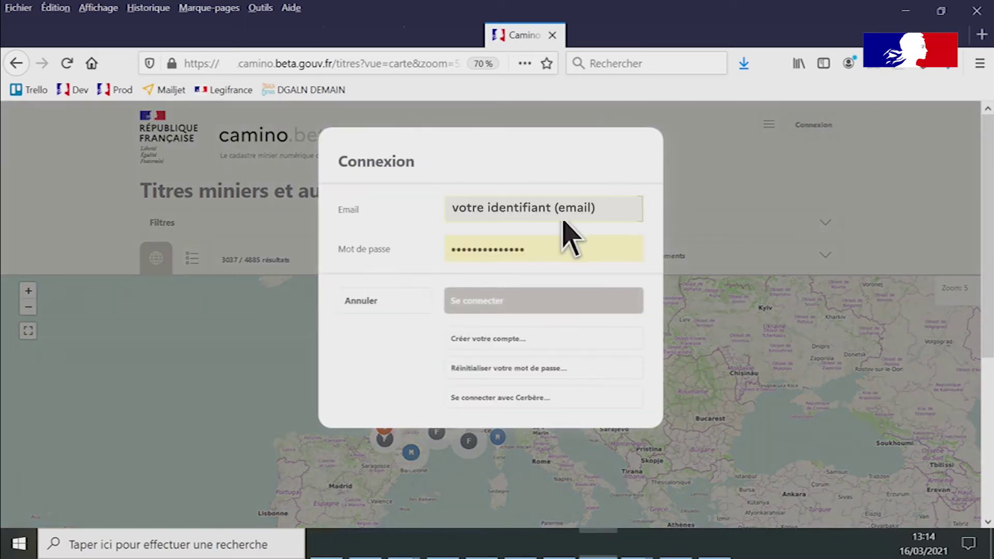
left_click(563, 220)
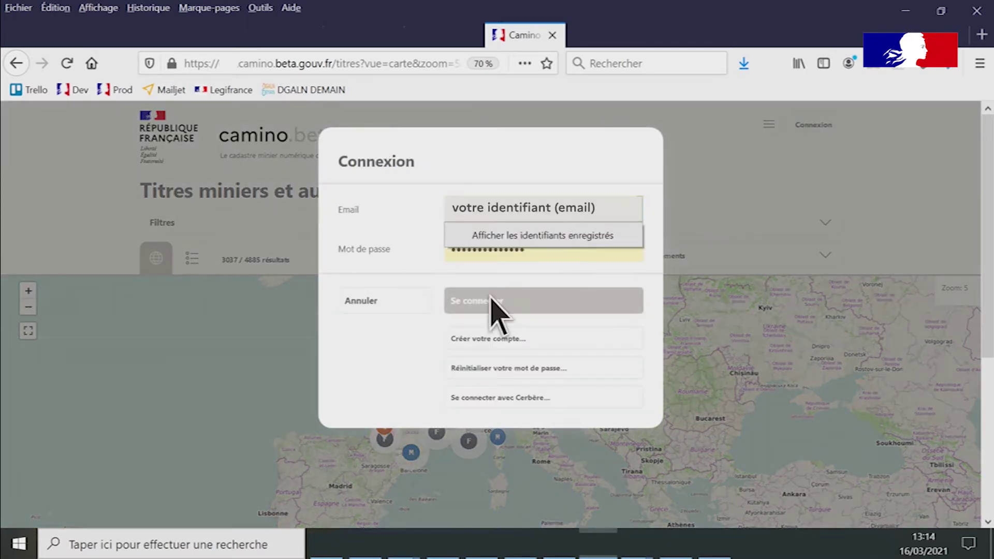
left_click(454, 271)
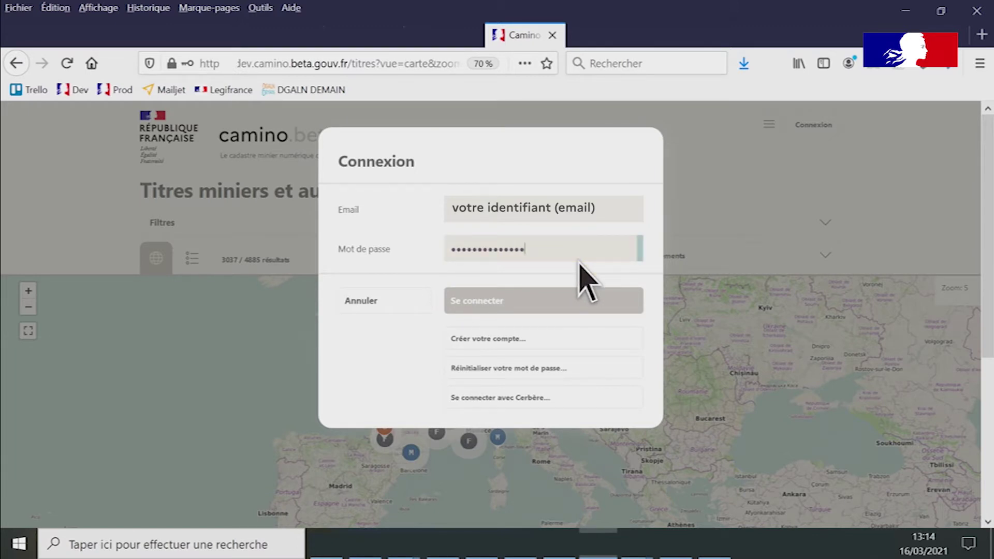
left_click(569, 305)
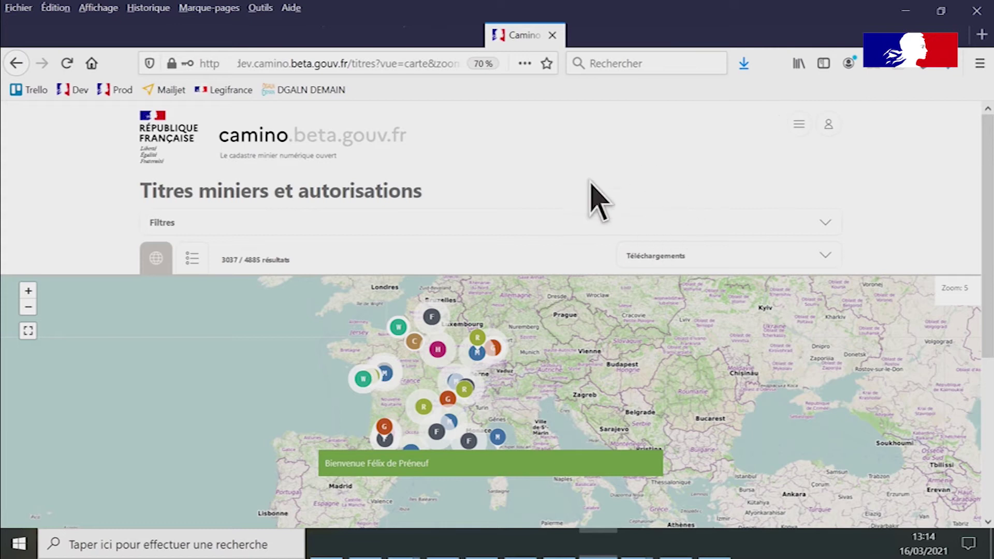
- View the demo camino annual report from the activities list and return to the mining titles page
left_click(803, 132)
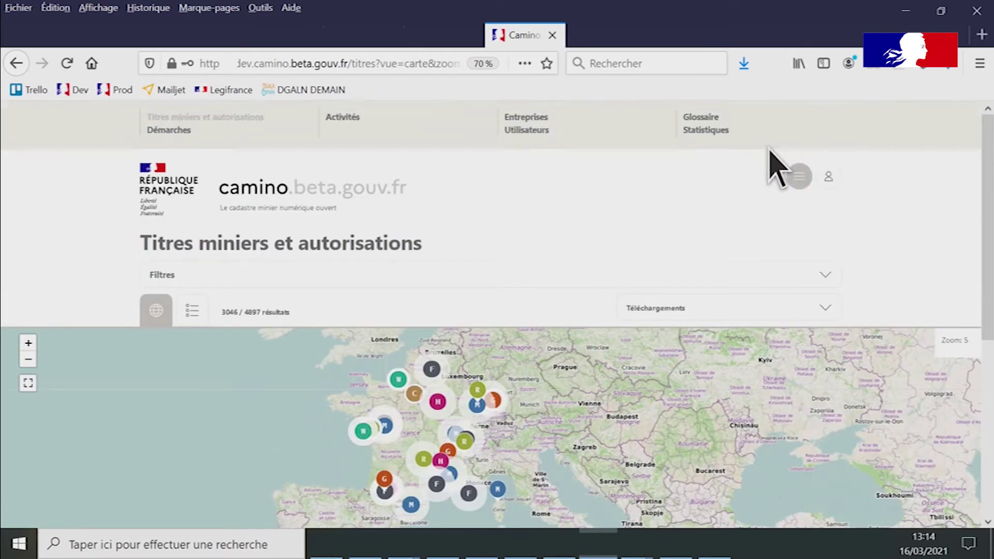
left_click(343, 123)
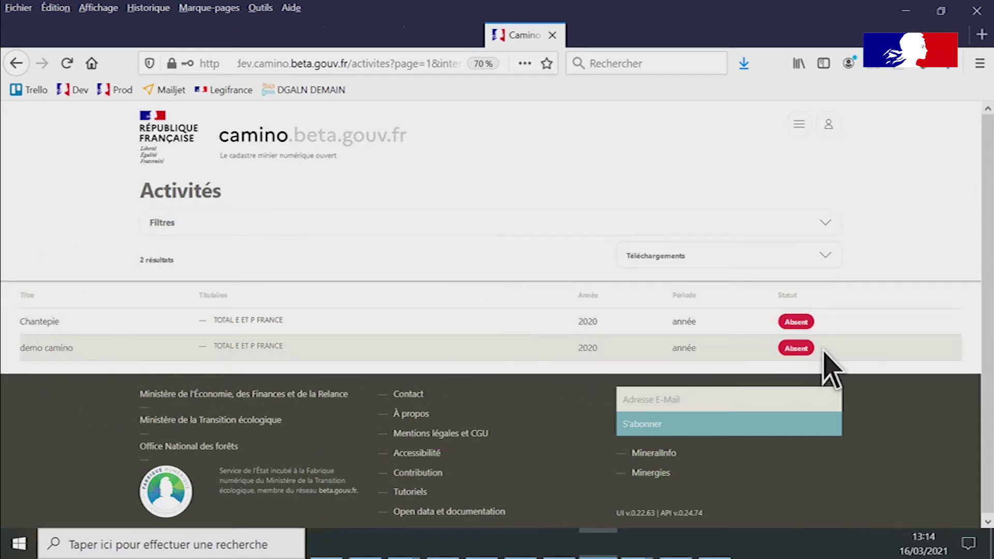
left_click(512, 356)
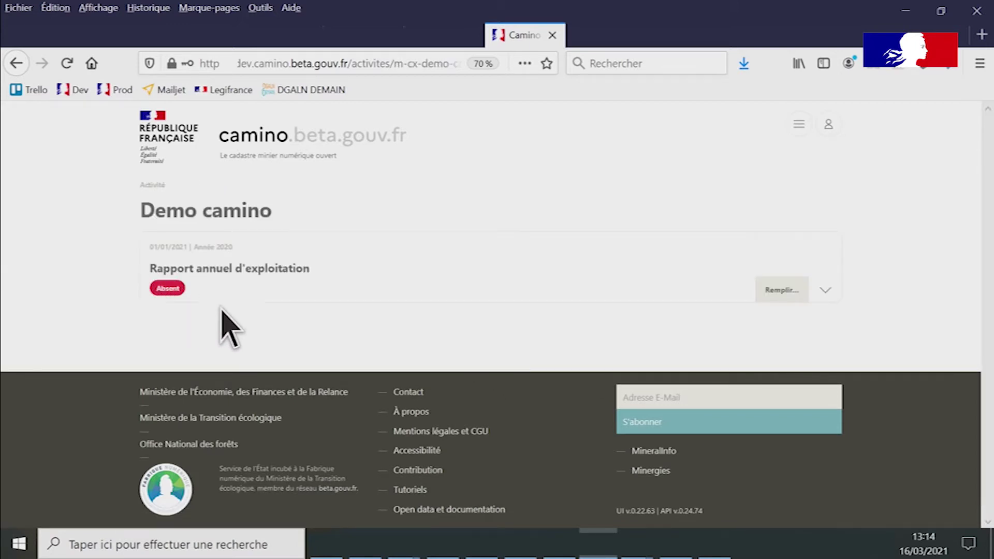
left_click(17, 63)
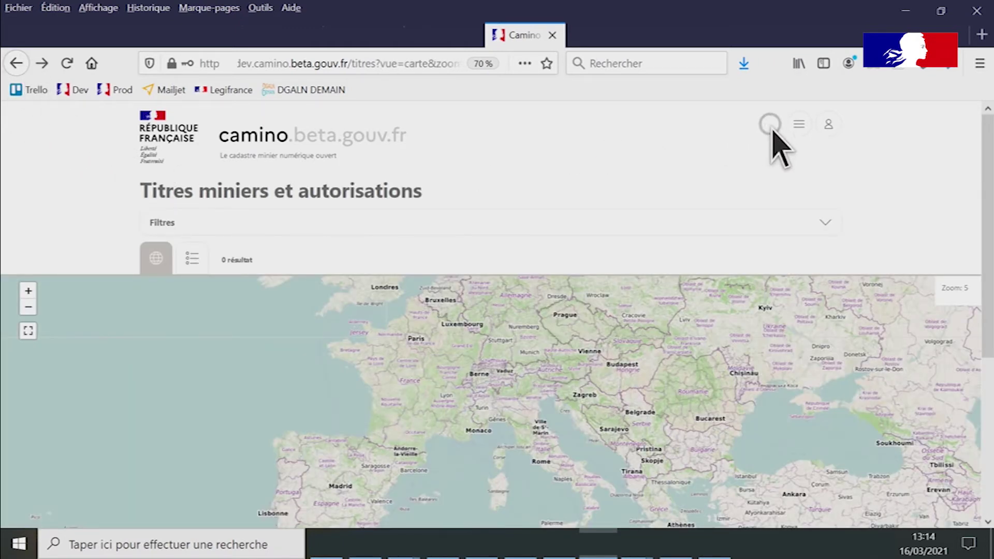
left_click(802, 132)
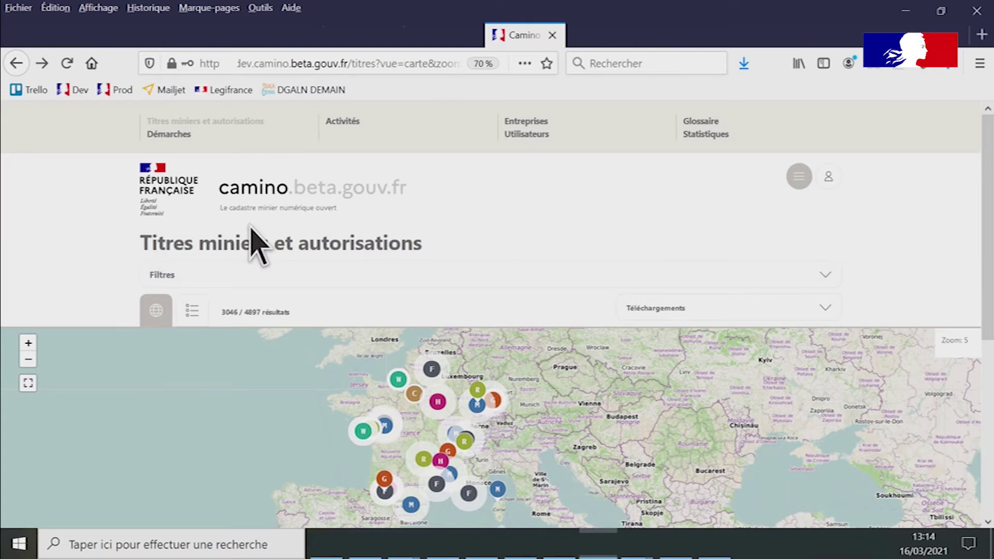
left_click(797, 178)
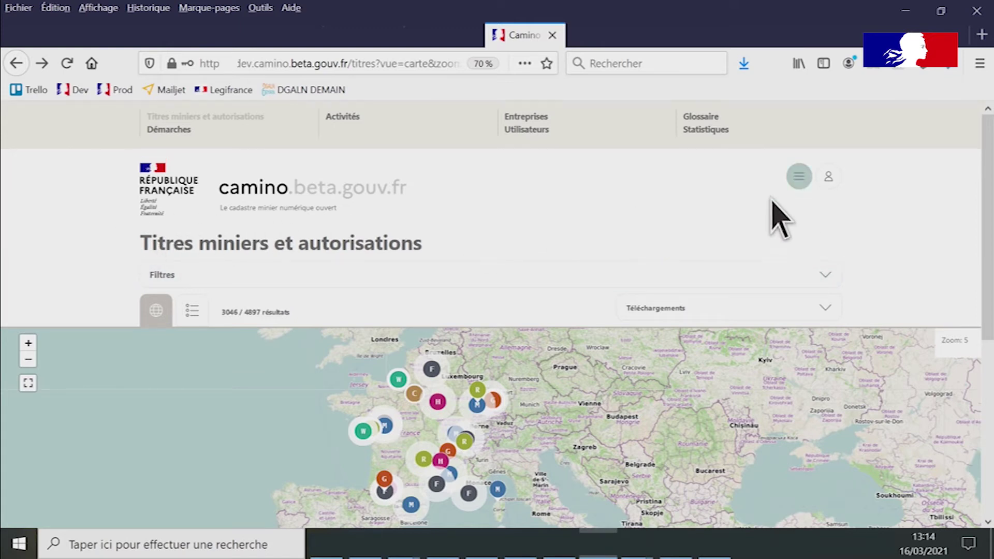
- Filter the mining titles by the name "demo camino" and show the results as a list
left_click(433, 227)
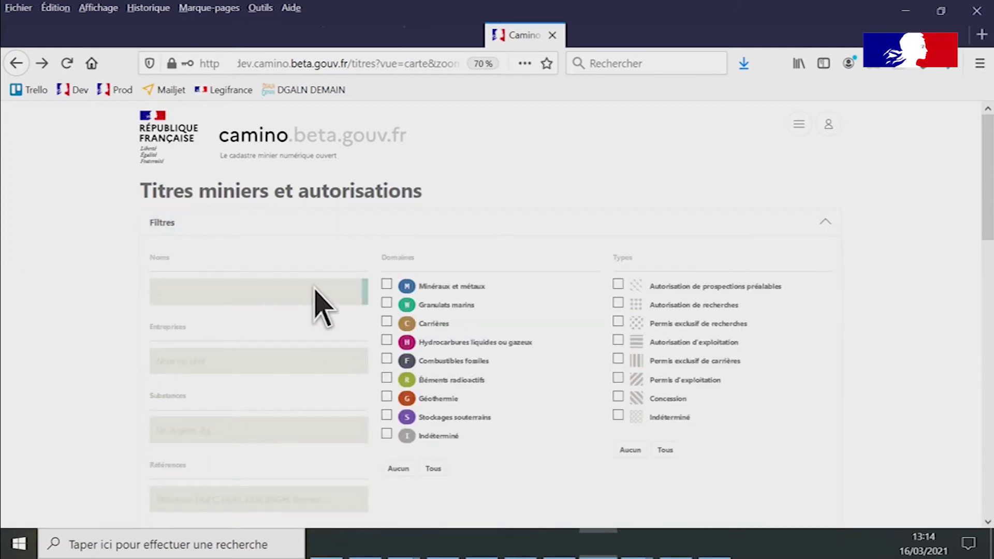
type("demo camino")
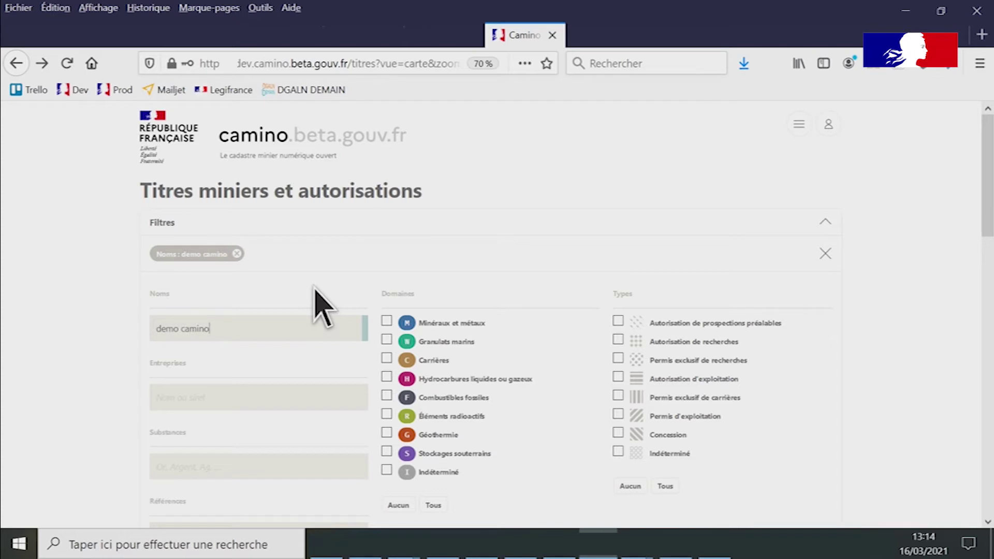
key("Return")
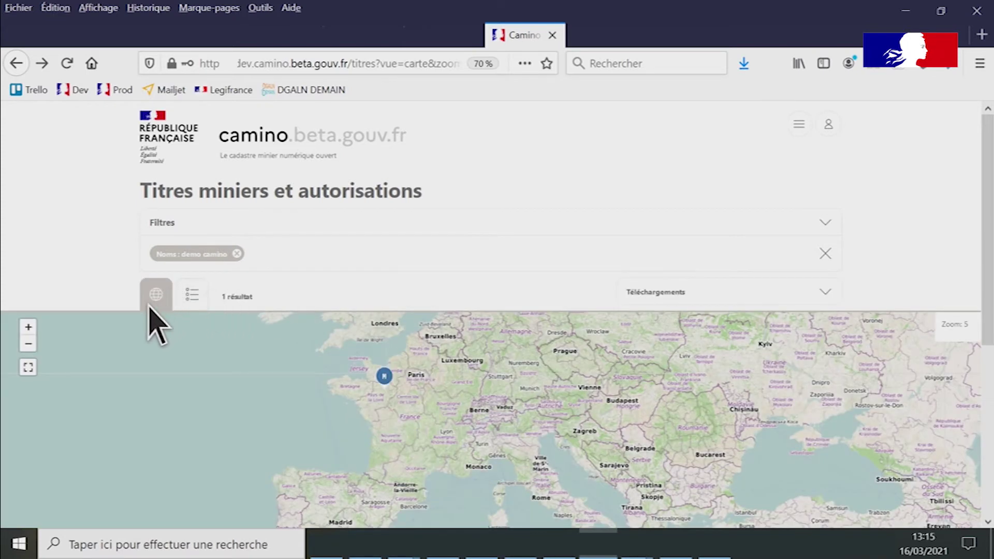
left_click(201, 300)
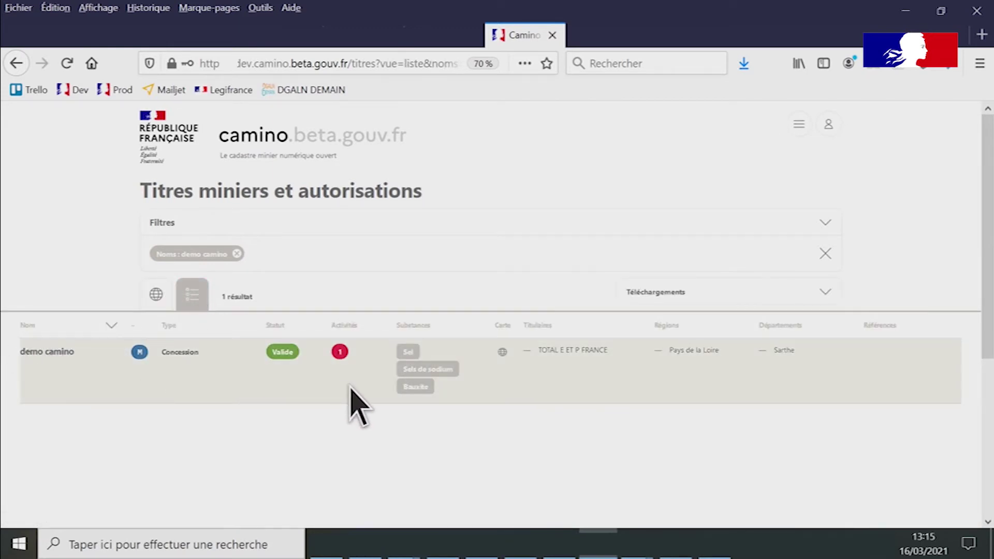
- Open the demo camino title and show its activities
left_click(374, 370)
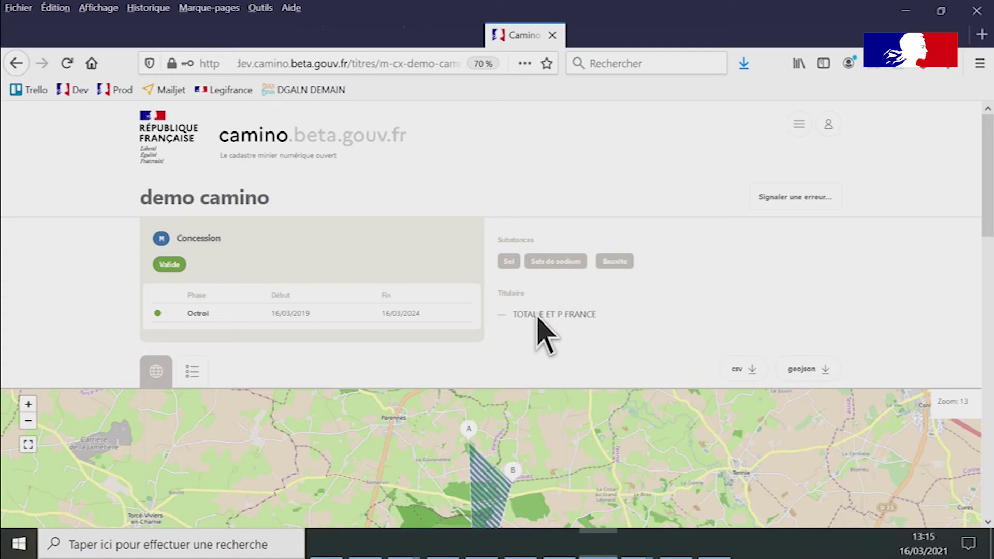
scroll(419, 343, "down", 5)
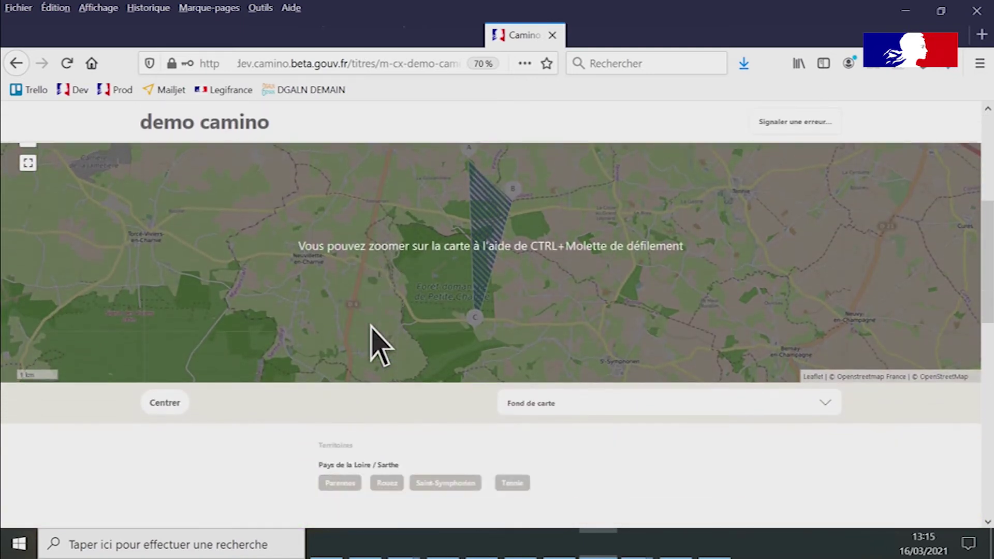
scroll(371, 326, "down", 8)
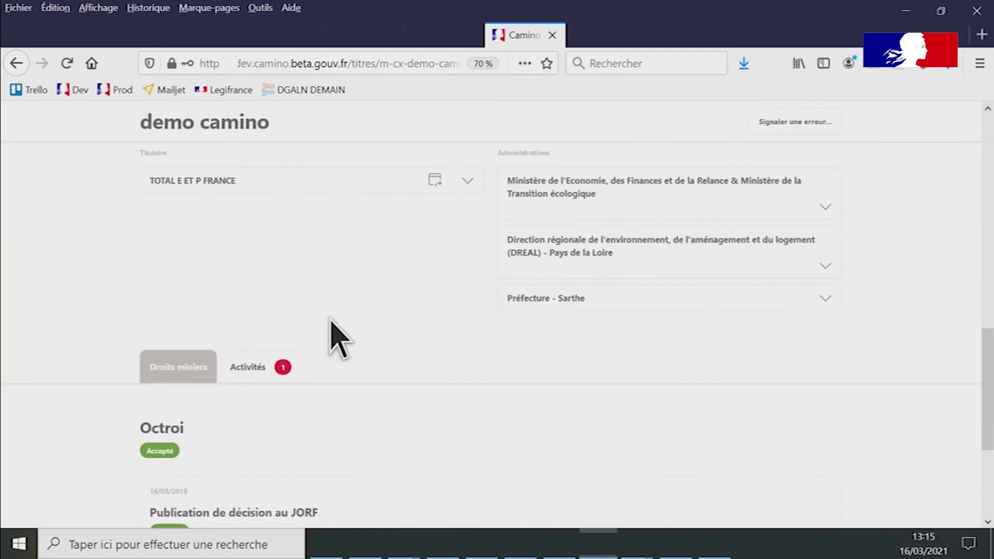
scroll(331, 331, "down", 3)
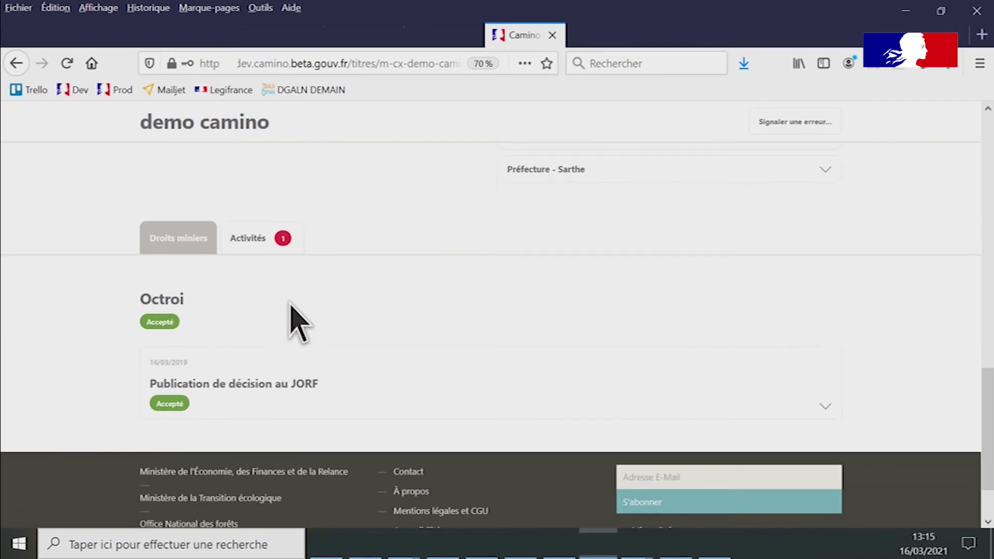
left_click(275, 259)
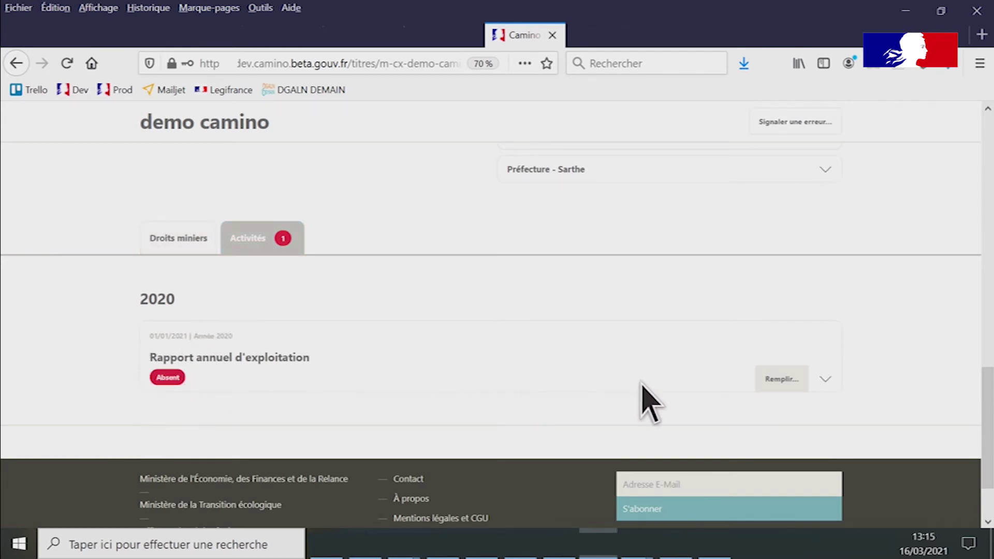
- Start filling in the 2020 annual operating report, entering 0,3 for each of the three salt productions and 0 for bauxite
left_click(781, 378)
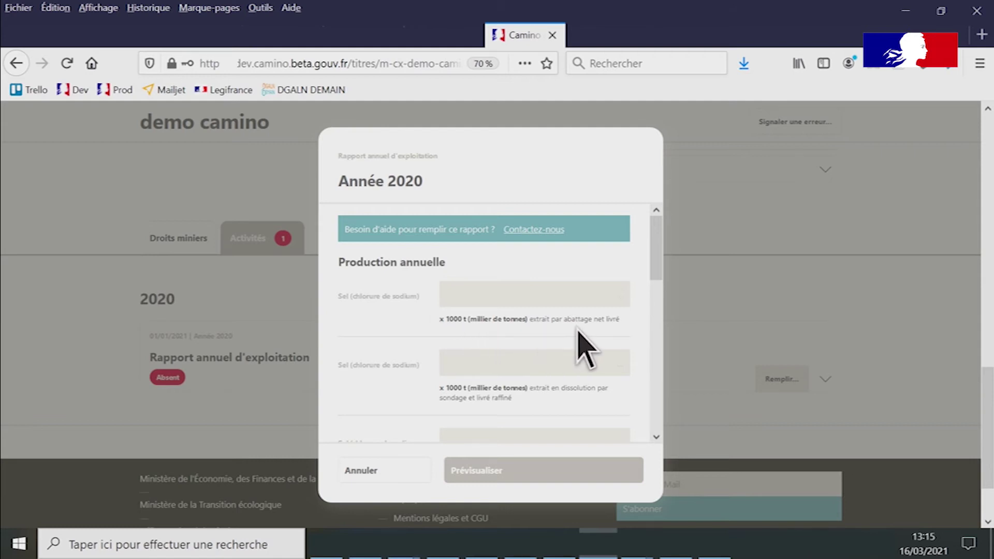
left_click(575, 305)
type("0,3")
scroll(585, 321, "down", 5)
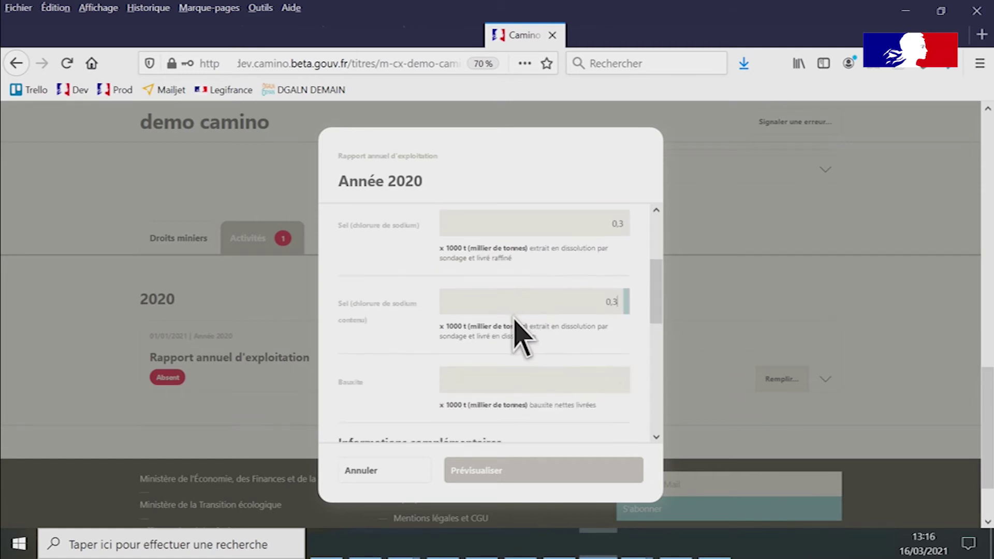
scroll(371, 256, "up", 3)
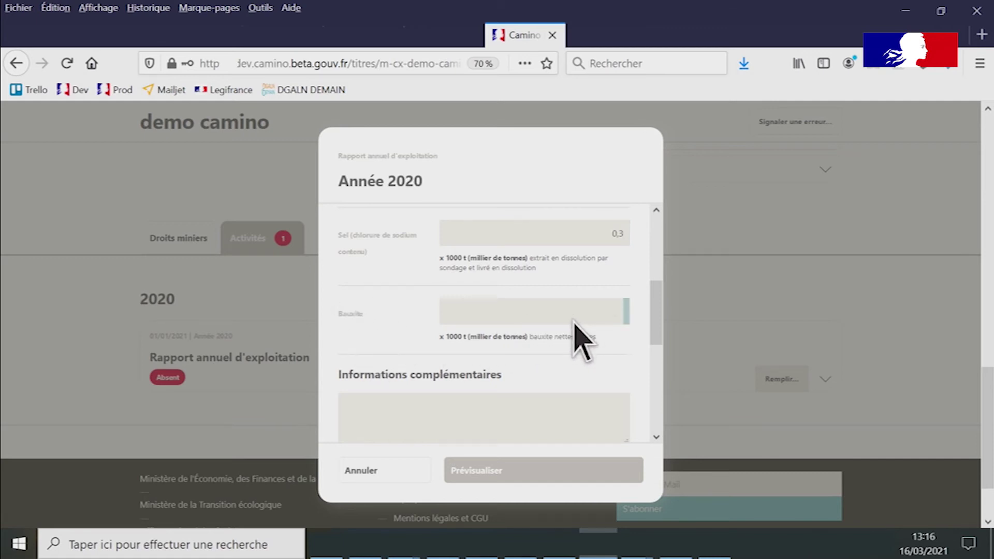
scroll(572, 357, "down", 2)
- Enter "Pas d'information complémentaire" as the report's additional information
left_click(523, 352)
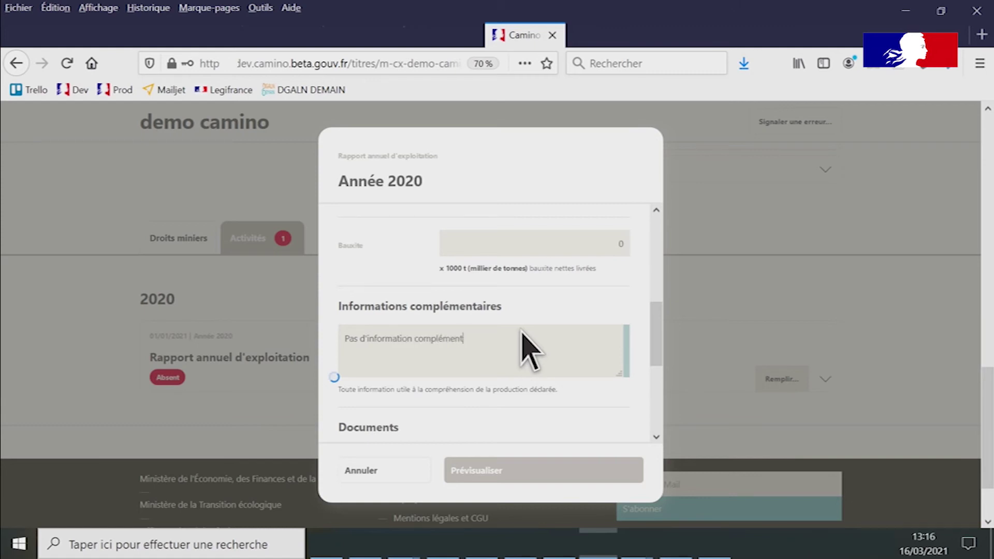
scroll(523, 352, "down", 2)
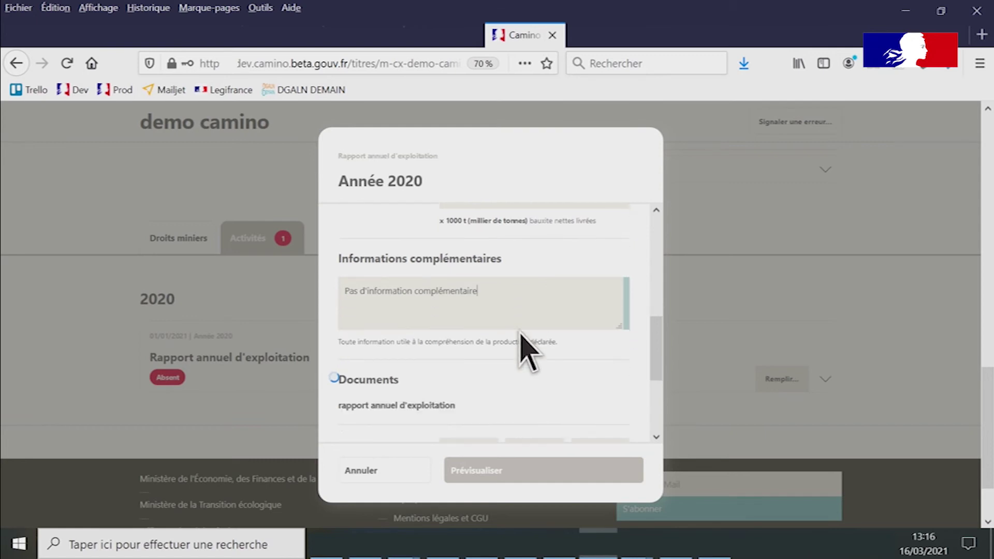
scroll(455, 320, "down", 2)
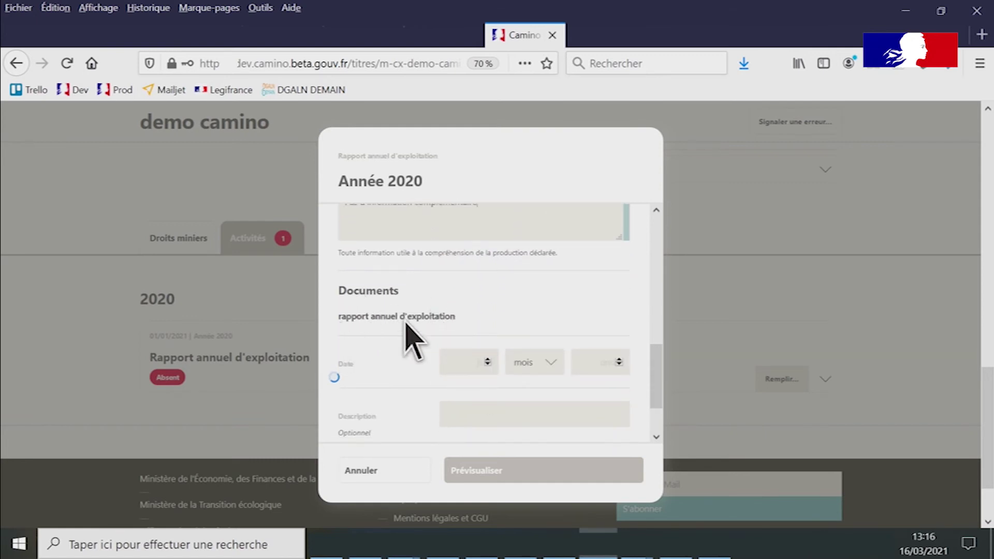
- Add the report document dated 1 mars 2021, described as "Rapport annuel d'exploitation 2020", with the file Rapport annuel d'exploitation 2020.pdf
left_click(469, 352)
scroll(473, 352, "down", 2)
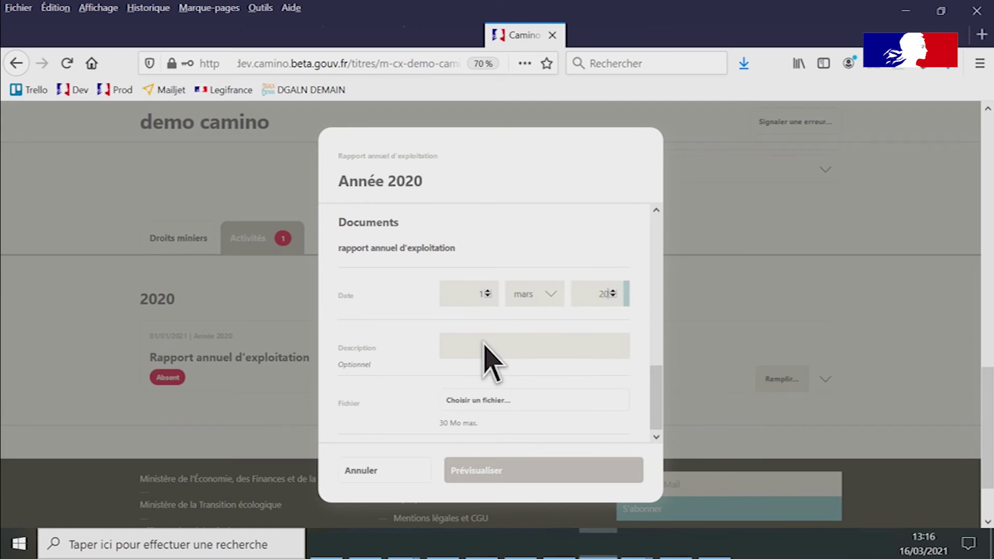
left_click(510, 356)
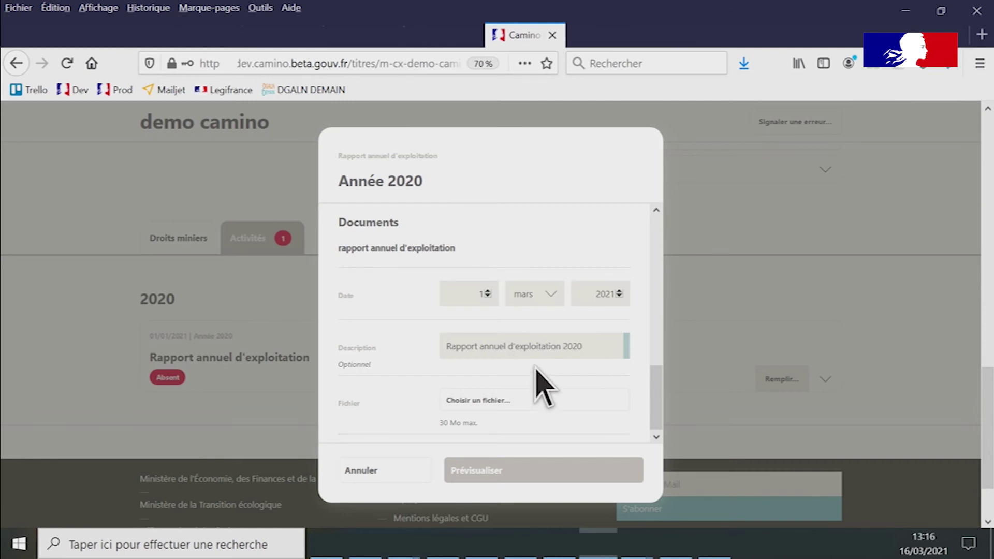
left_click(512, 408)
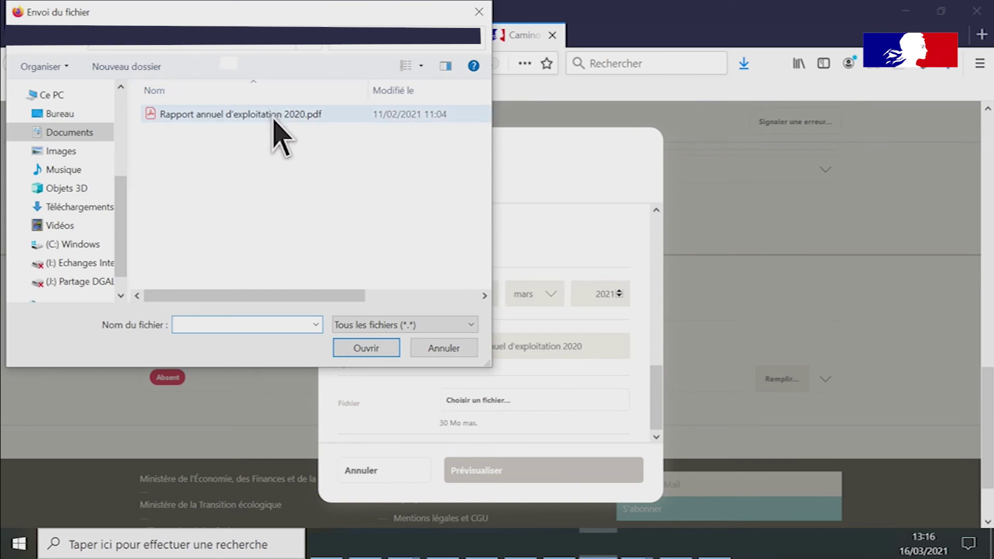
double_click(284, 115)
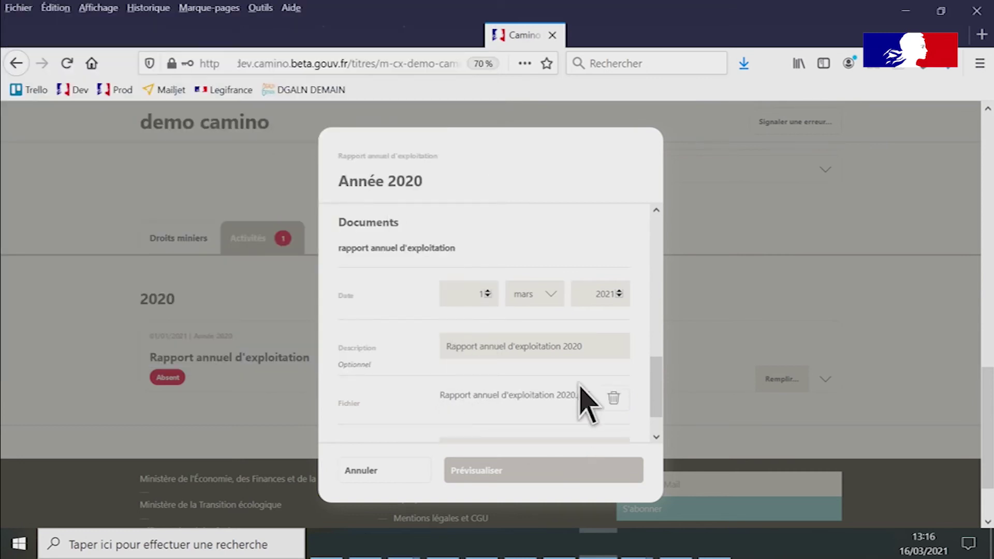
scroll(502, 398, "down", 1)
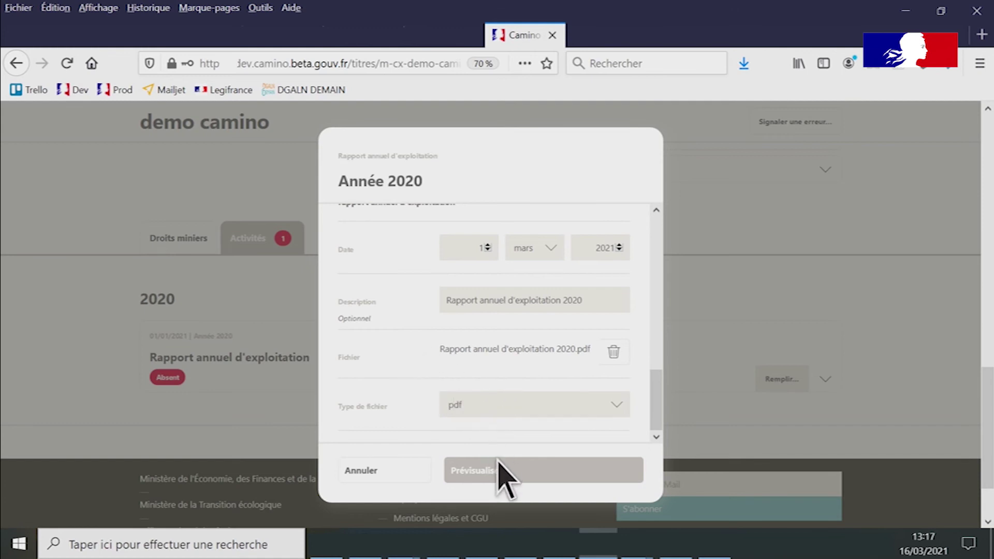
- Preview the completed 2020 report and save it without validating it
left_click(504, 473)
scroll(498, 433, "down", 1)
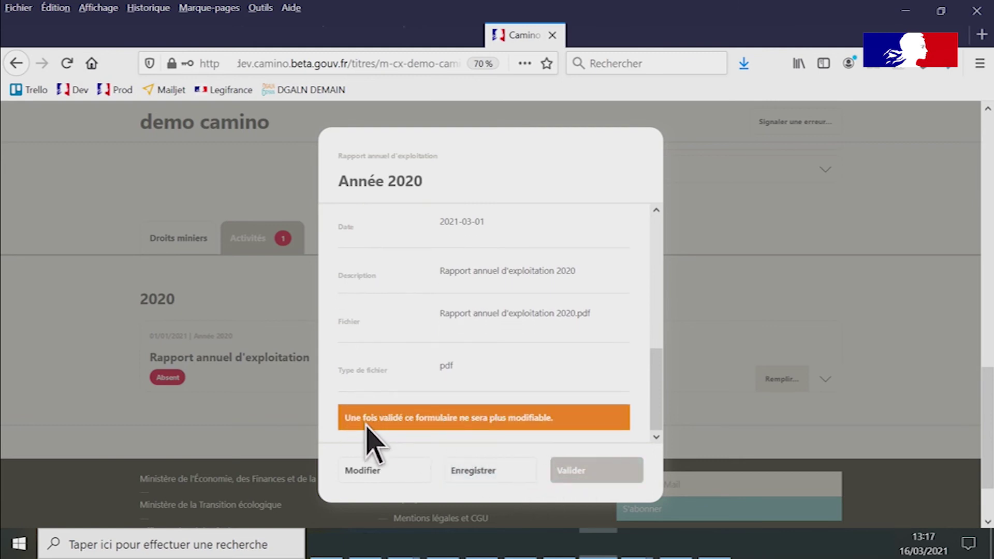
left_click(504, 479)
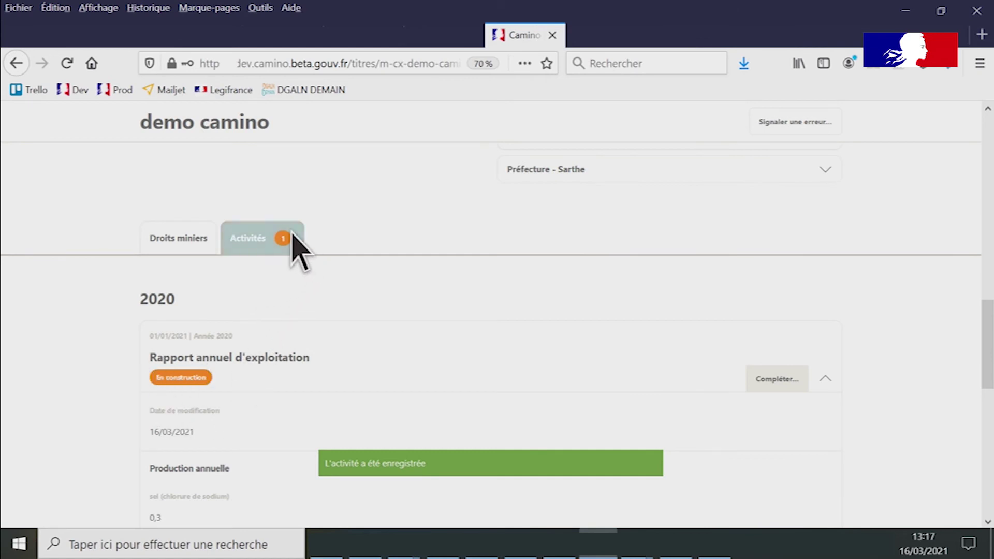
- Review the saved 2020 report, reopen it for completion and validate it
scroll(266, 337, "down", 6)
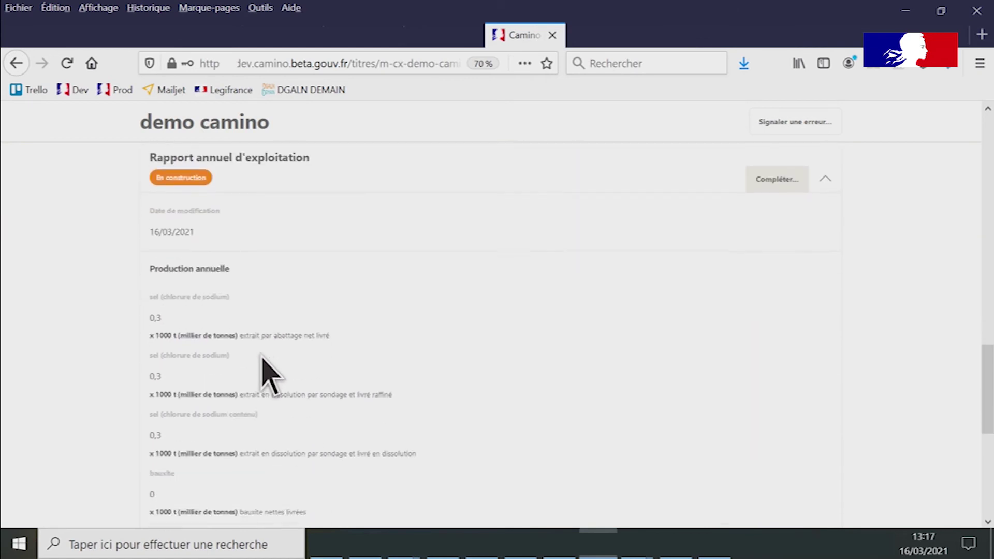
scroll(492, 406, "up", 5)
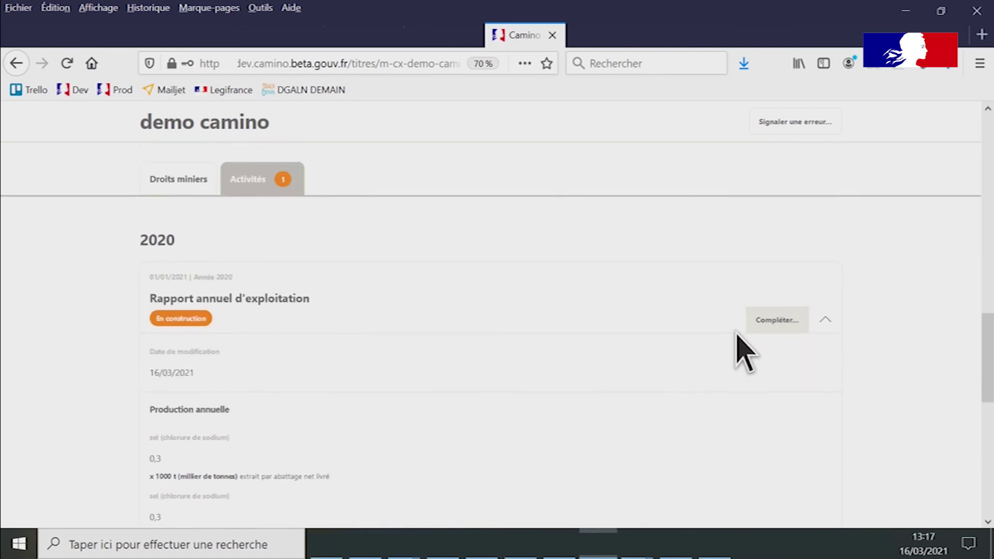
left_click(774, 323)
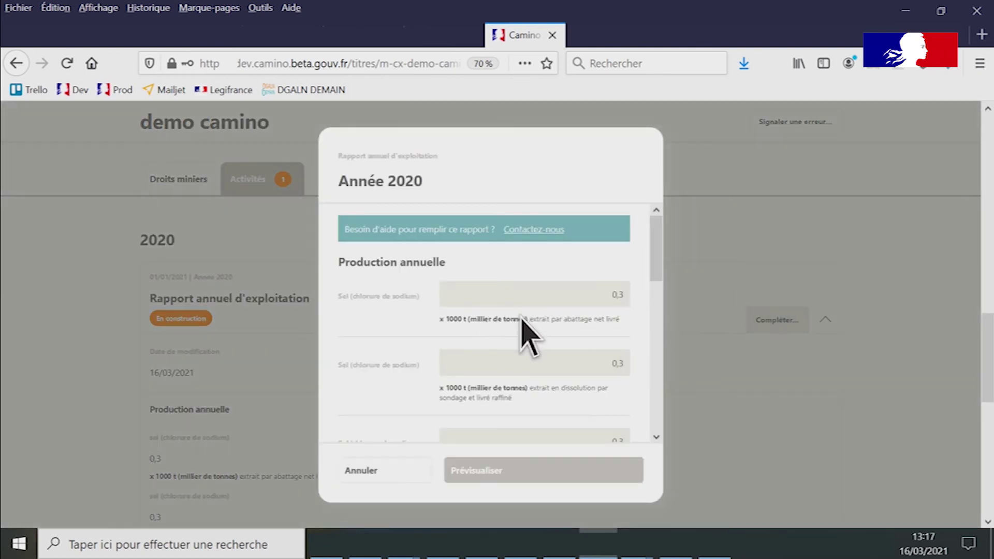
scroll(533, 357, "down", 5)
scroll(548, 370, "down", 2)
left_click(574, 469)
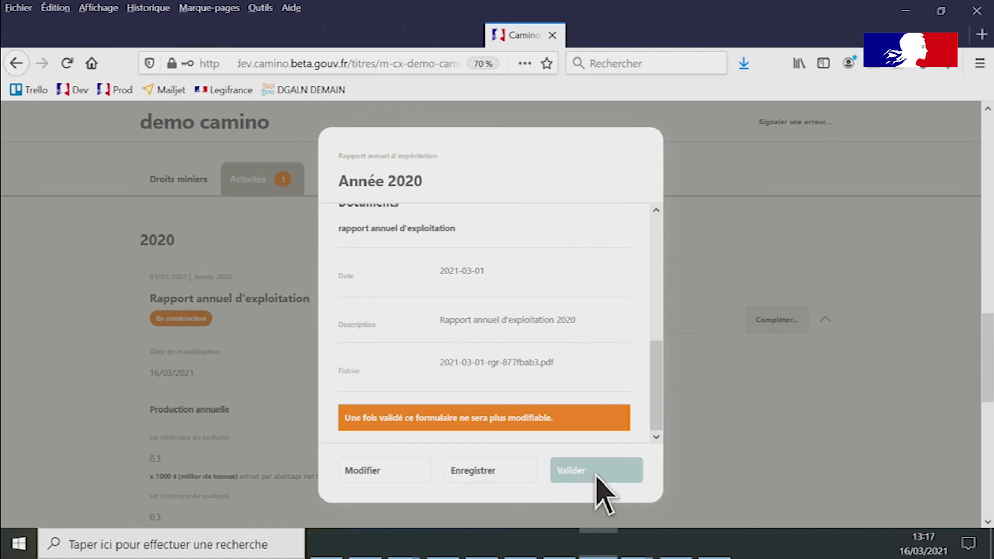
left_click(596, 471)
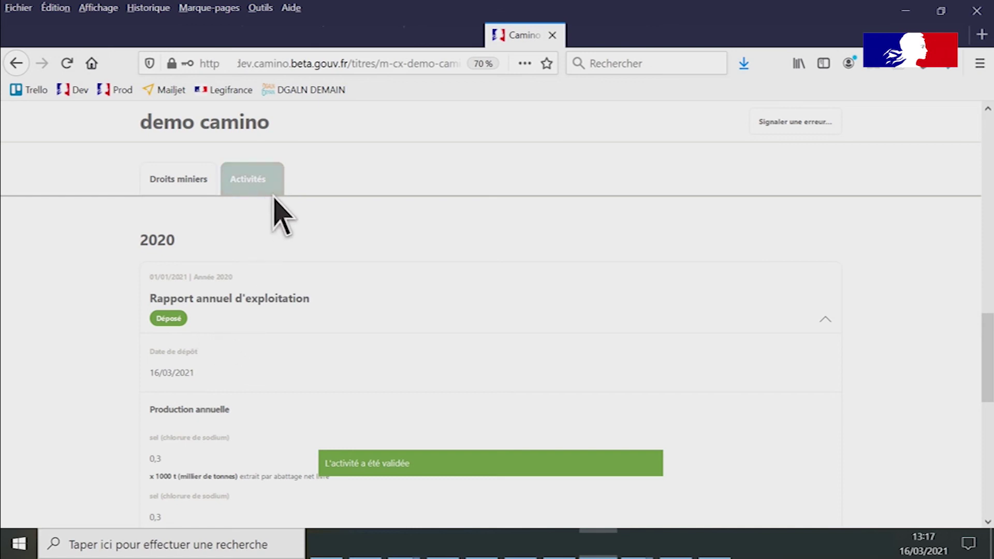
- Download the annual operating report document attached to the filed 2020 activity
scroll(250, 357, "down", 5)
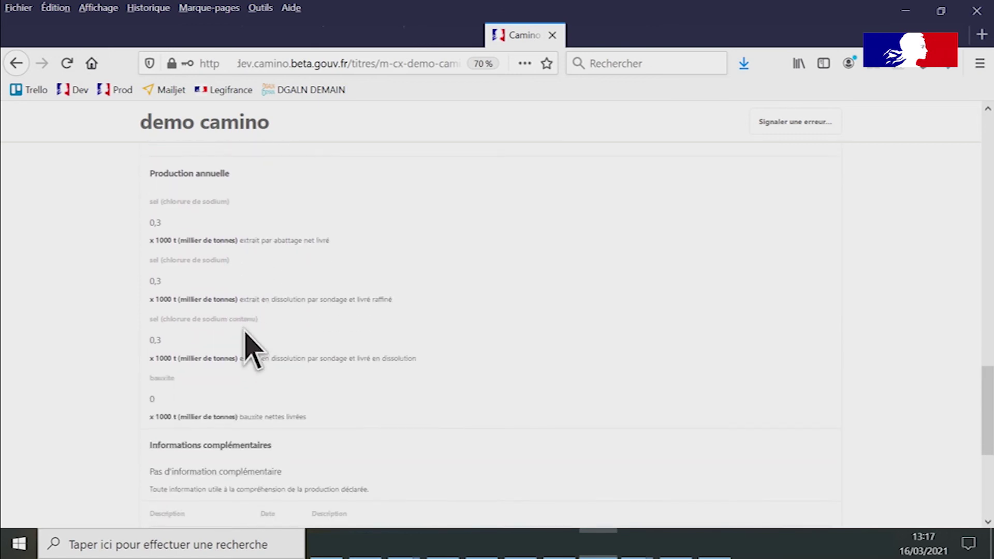
scroll(246, 337, "down", 1)
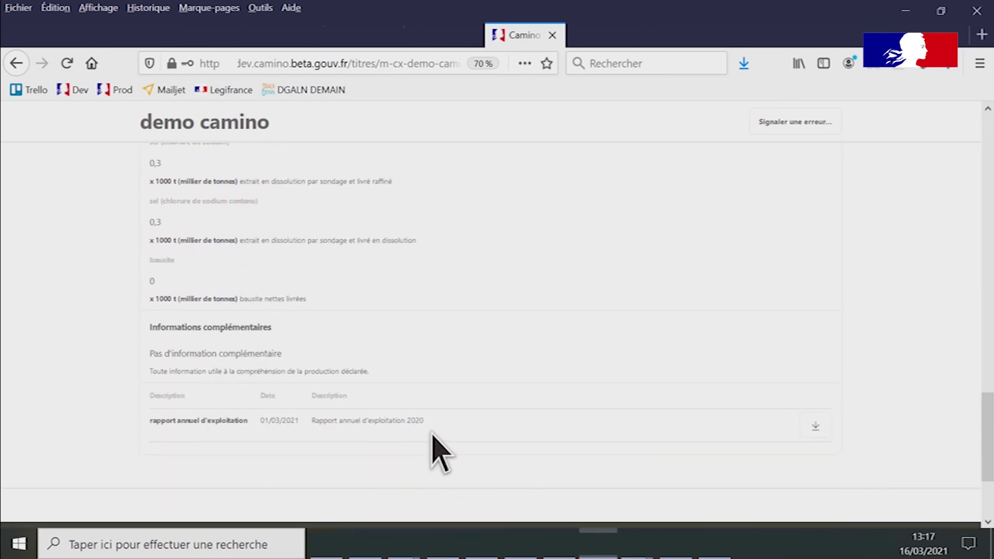
left_click(815, 425)
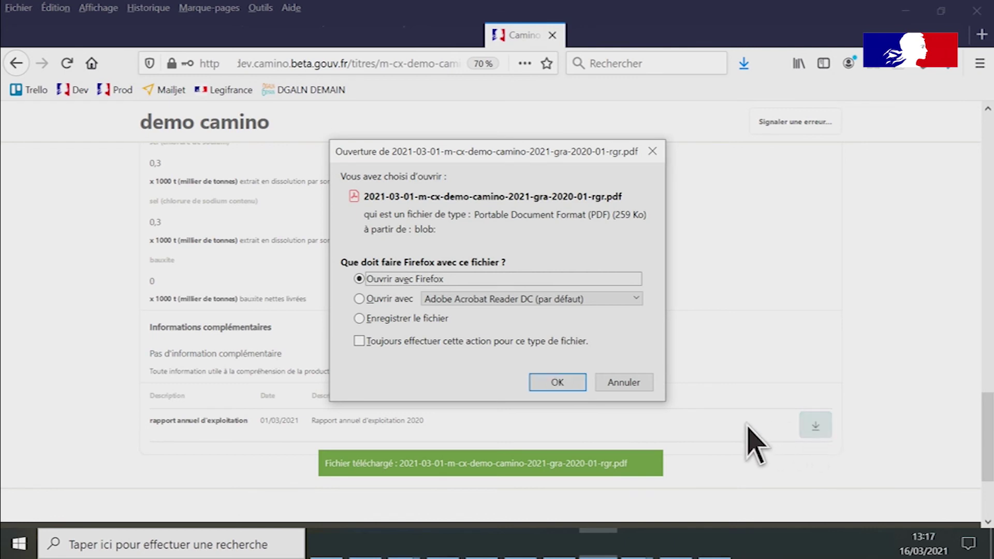